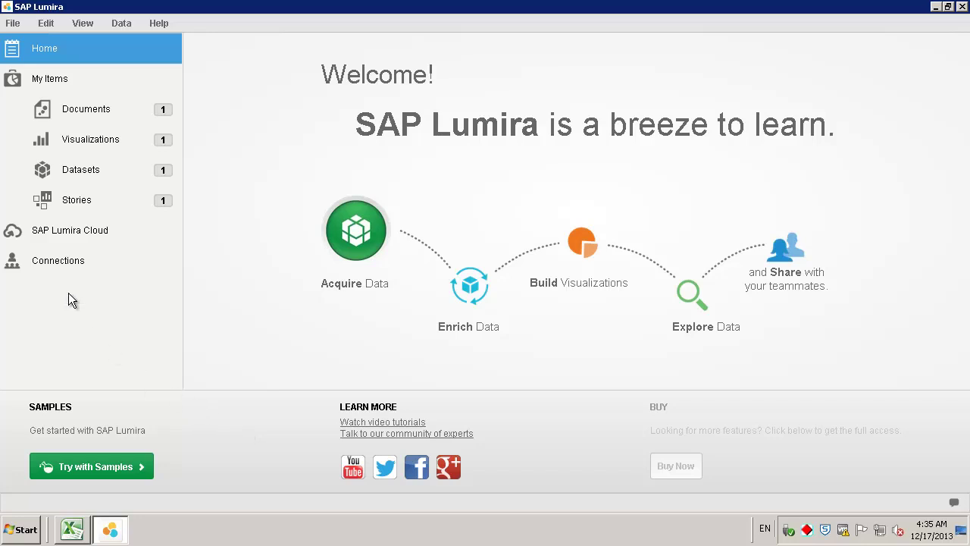
Start a new dataset from the File menu to reach the Excel, CSV and SAP HANA source options.
{"action": "left_click", "coordinate": [12, 25]}
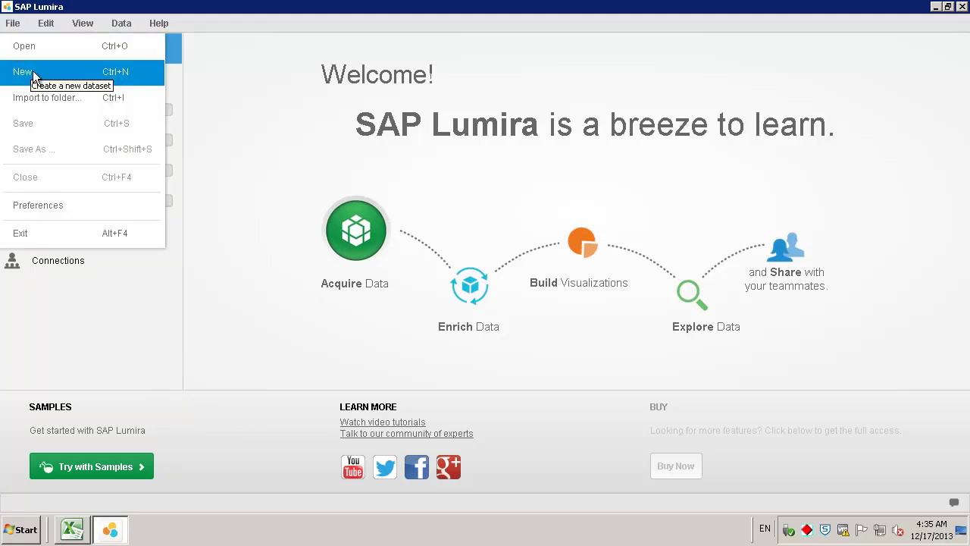
{"action": "left_click", "coordinate": [363, 236]}
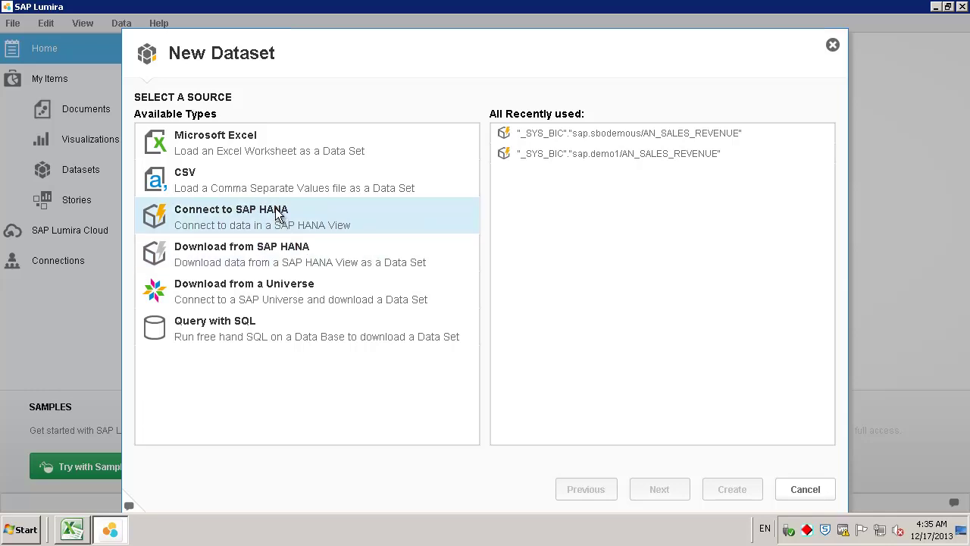
Connect to SAP HANA server hanab1h with the account password to list the available views.
{"action": "double_click", "coordinate": [276, 216]}
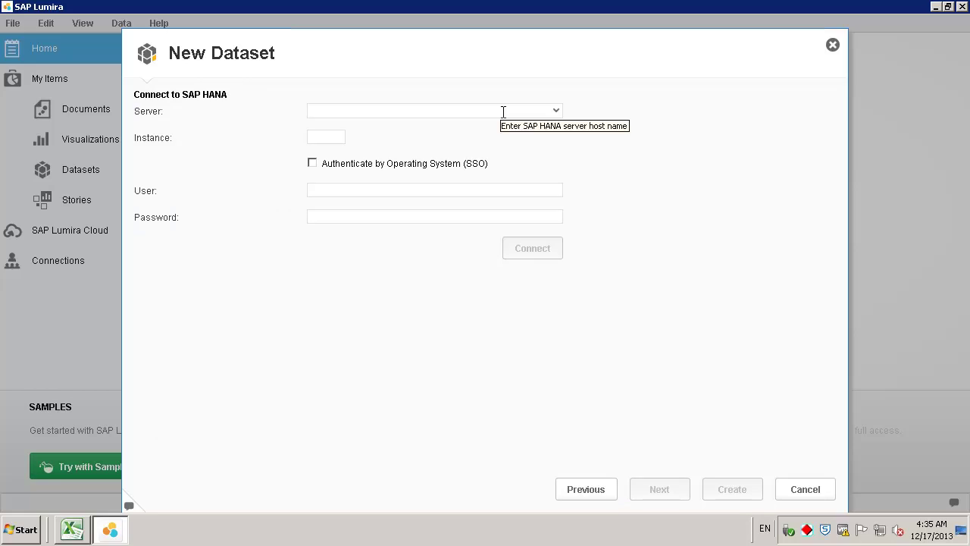
{"action": "left_click", "coordinate": [557, 113]}
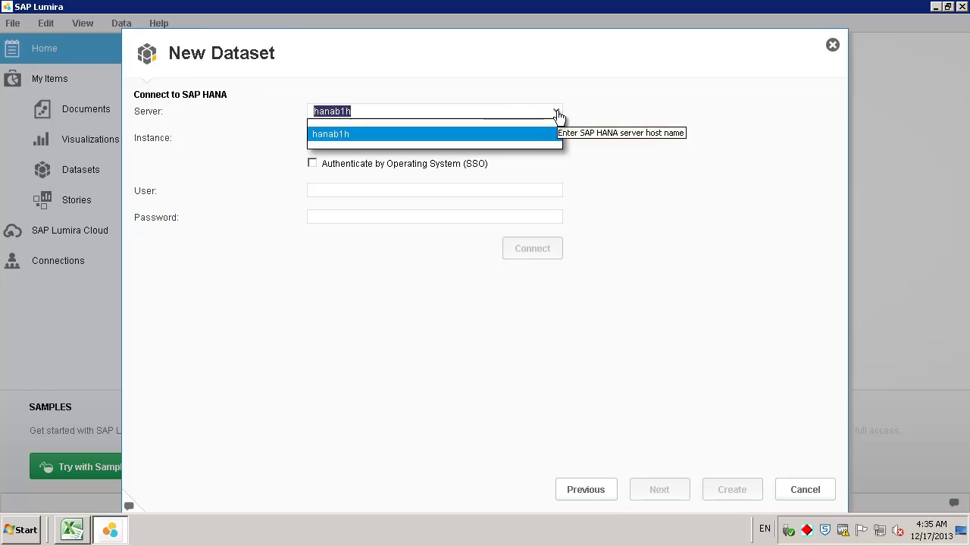
{"action": "left_click", "coordinate": [535, 141]}
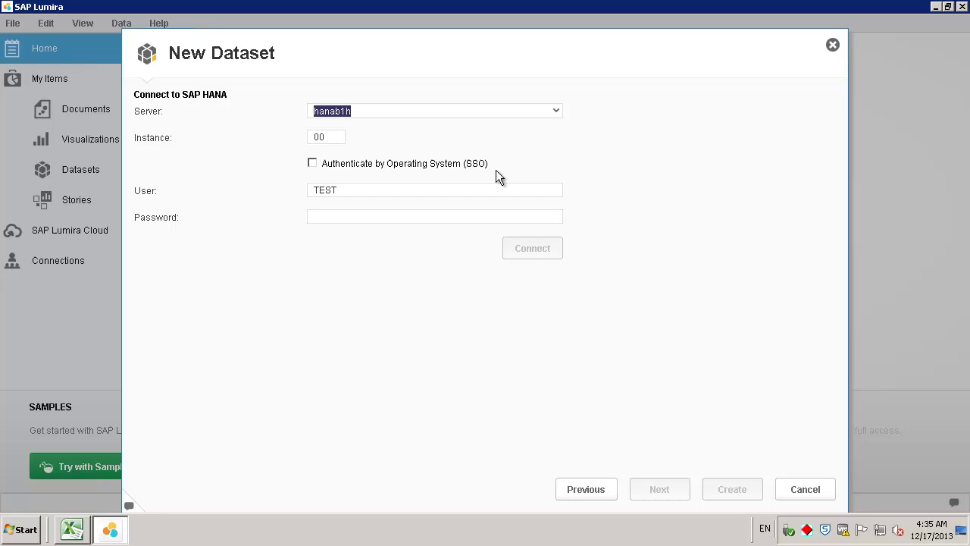
{"action": "left_click", "coordinate": [403, 221]}
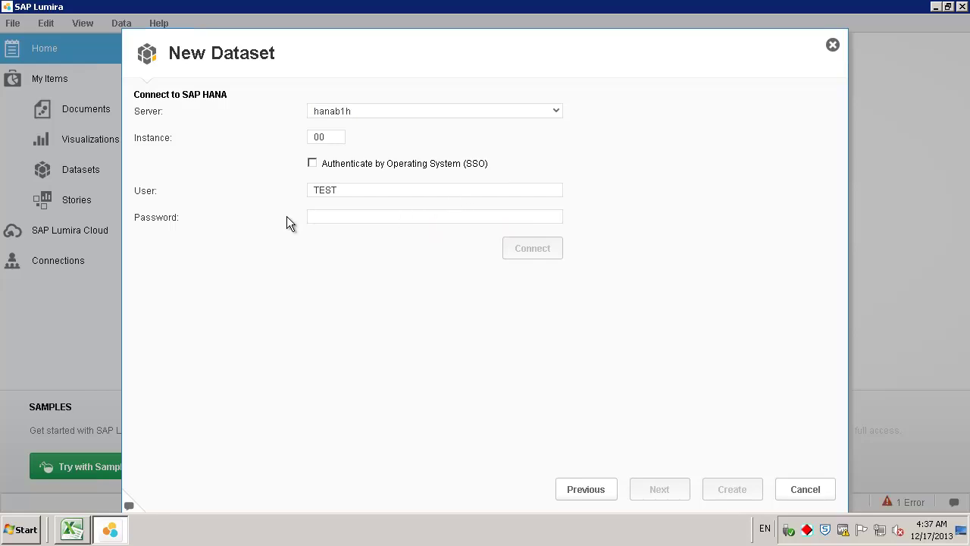
{"action": "type", "text": "***"}
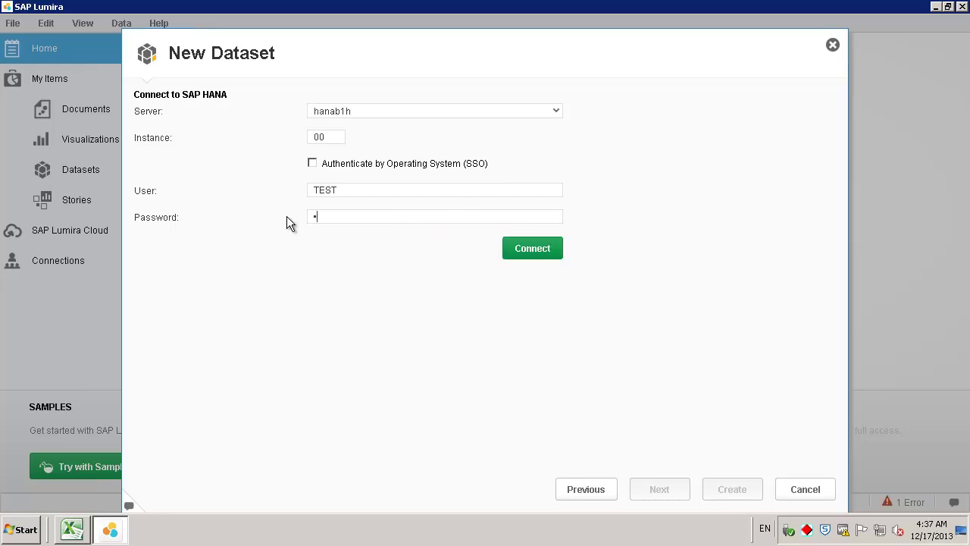
{"action": "type", "text": "*******"}
{"action": "left_click", "coordinate": [537, 248]}
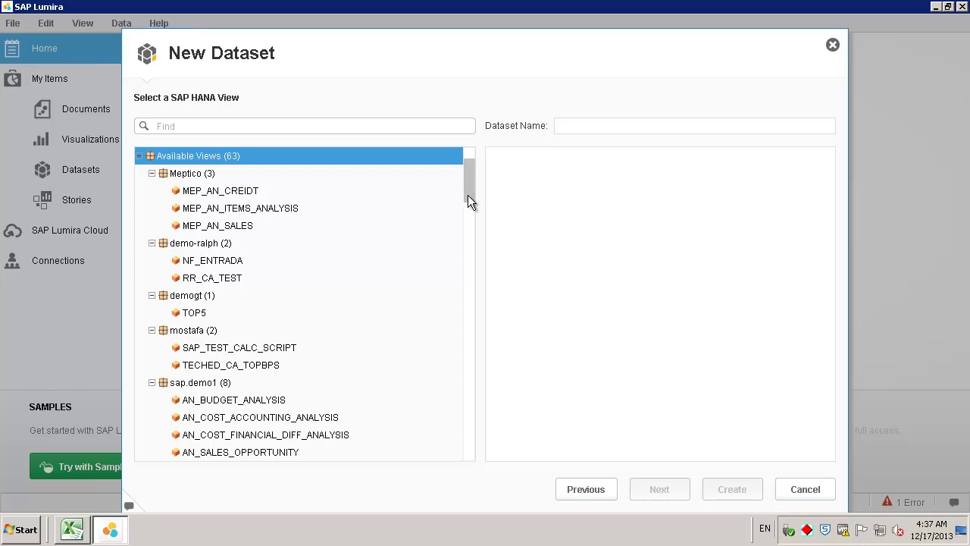
Create a dataset from the AN_SALES_REVENUE view in the sap.sbodemous package.
{"action": "left_click_drag", "start_coordinate": [469, 200], "coordinate": [474, 321]}
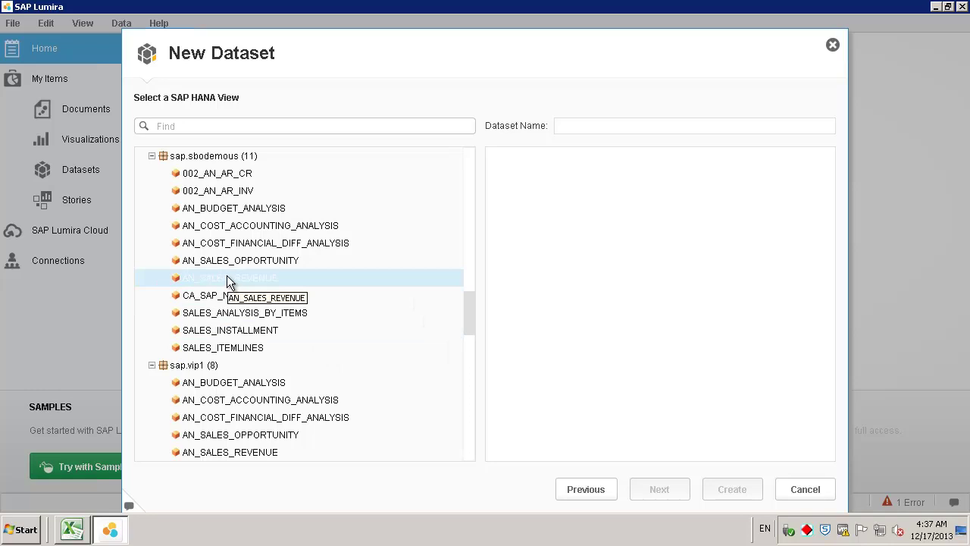
{"action": "left_click", "coordinate": [230, 281]}
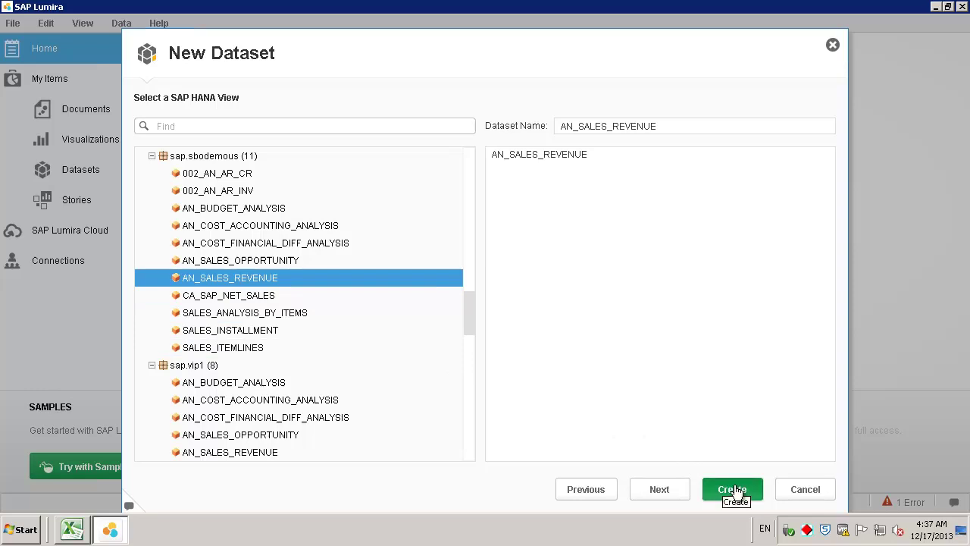
{"action": "left_click", "coordinate": [733, 491]}
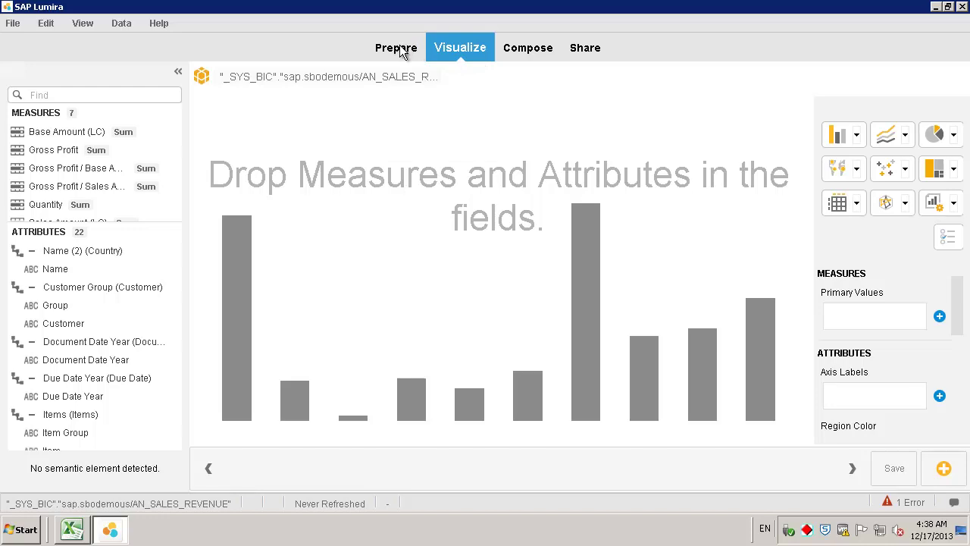
{"action": "left_click", "coordinate": [399, 48]}
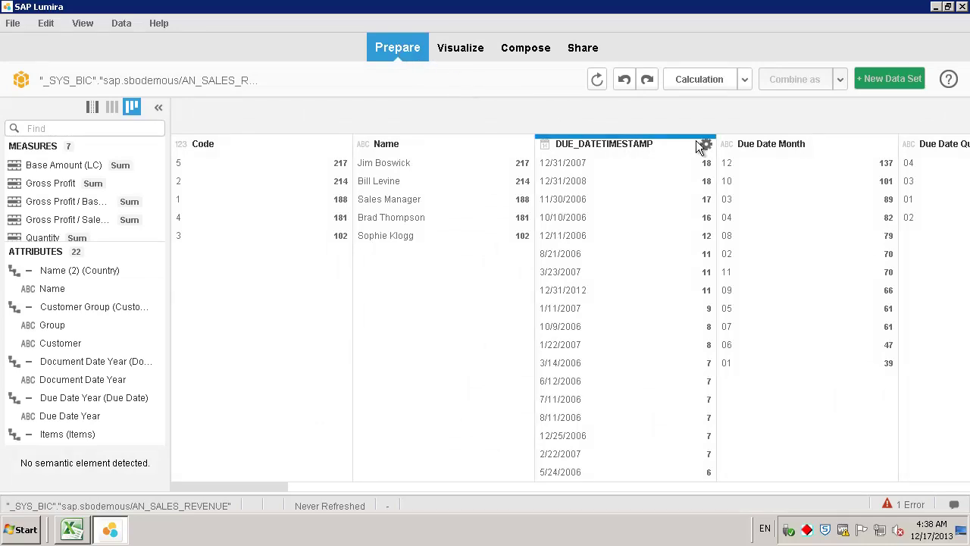
{"action": "left_click", "coordinate": [706, 145]}
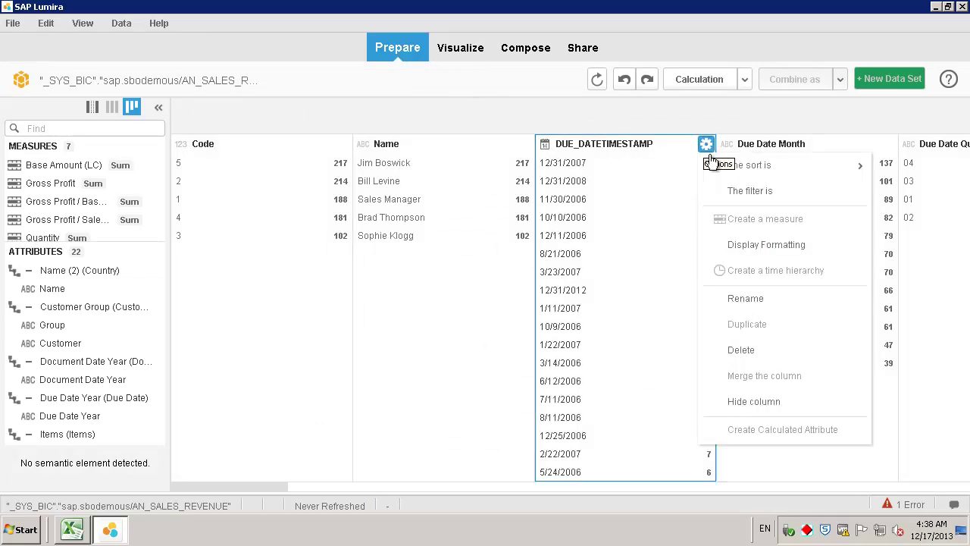
{"action": "left_click", "coordinate": [462, 49]}
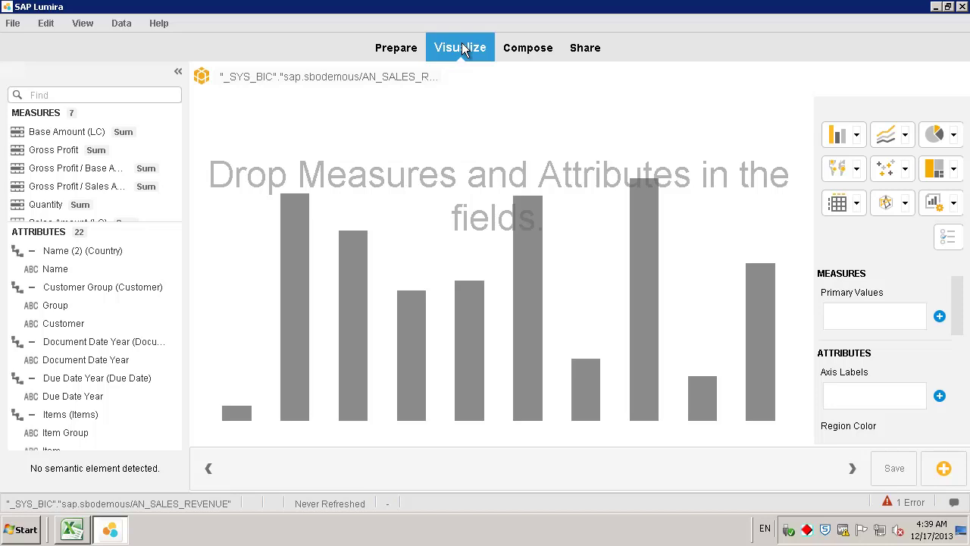
Chart Sales Amount (SC) by Posting Date Year, grouped by Name (Sales Employee).
{"action": "left_click", "coordinate": [152, 184]}
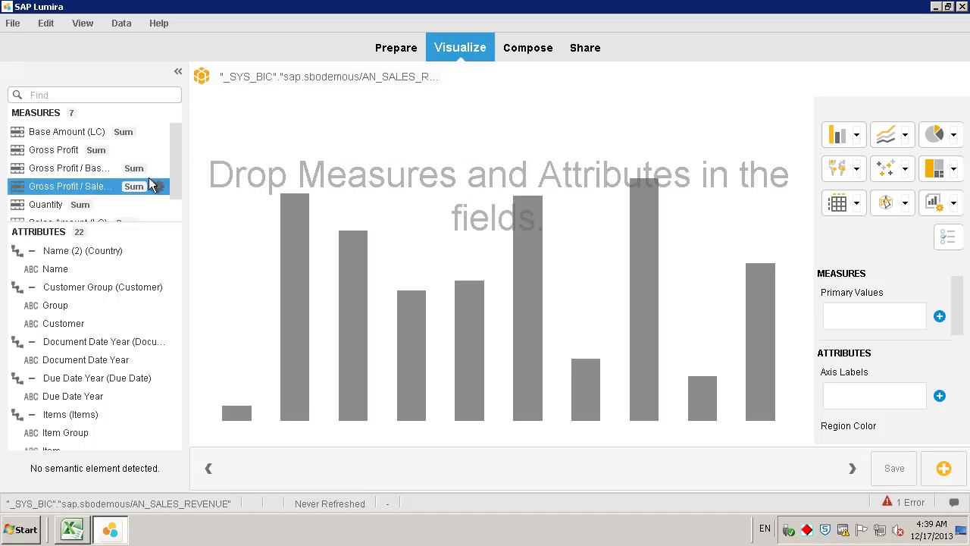
{"action": "scroll", "coordinate": [151, 184], "scroll_direction": "down", "scroll_amount": 2}
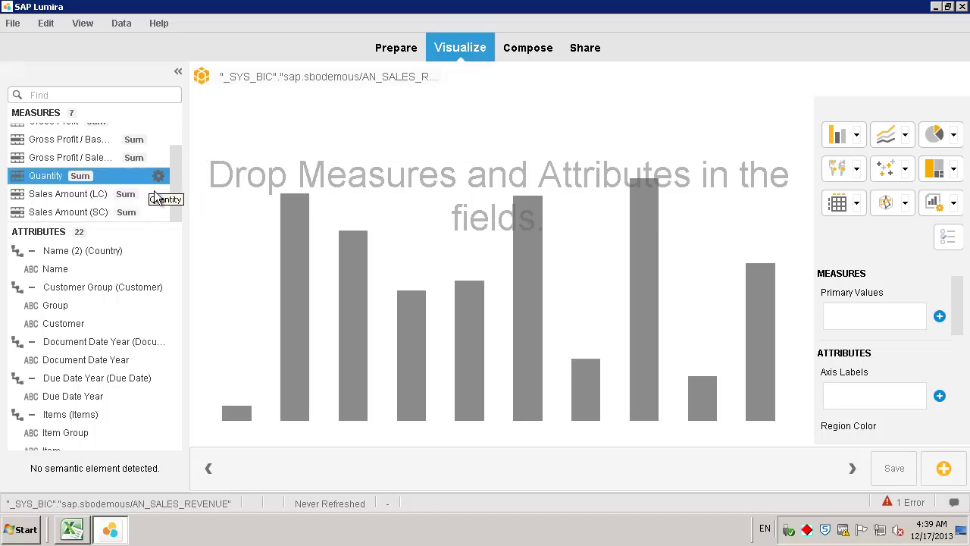
{"action": "double_click", "coordinate": [82, 213]}
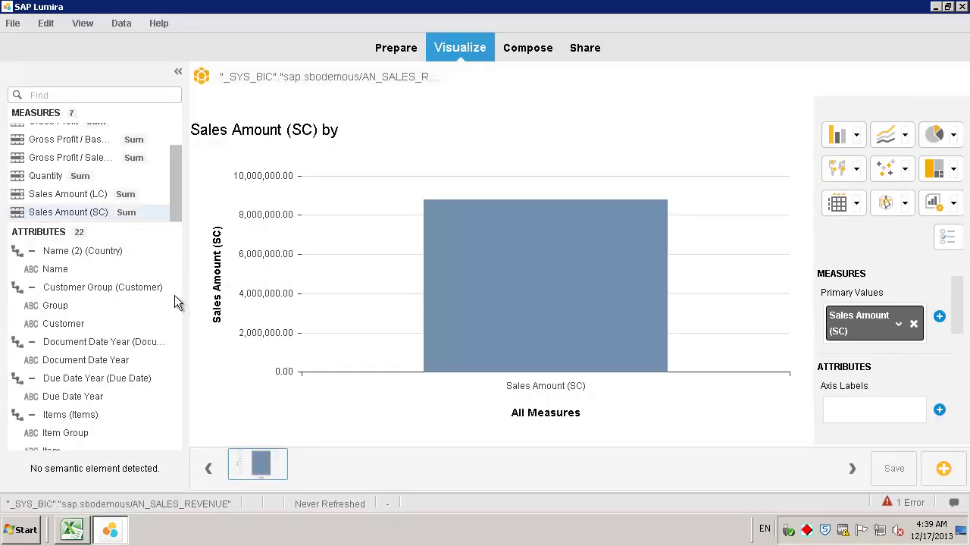
{"action": "left_click_drag", "start_coordinate": [174, 294], "coordinate": [179, 377]}
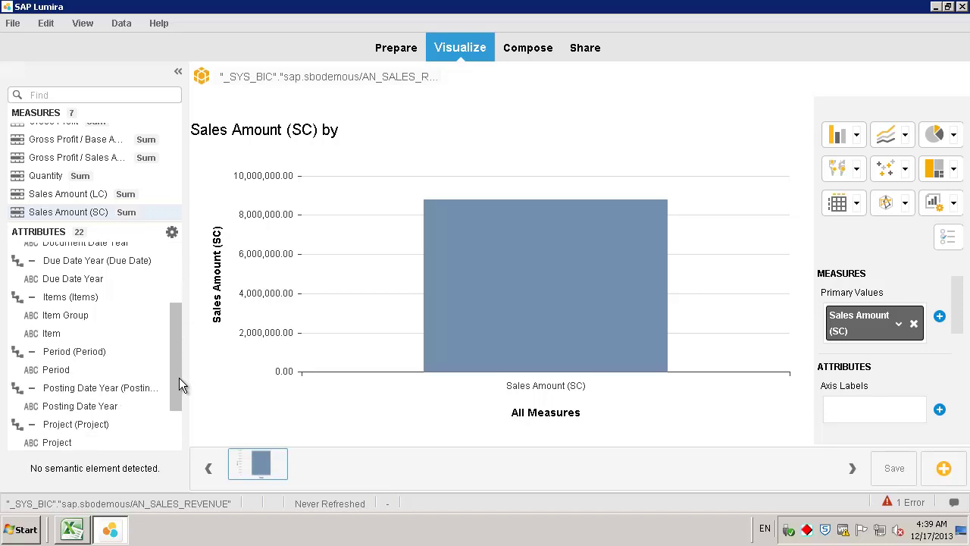
{"action": "left_click", "coordinate": [126, 347]}
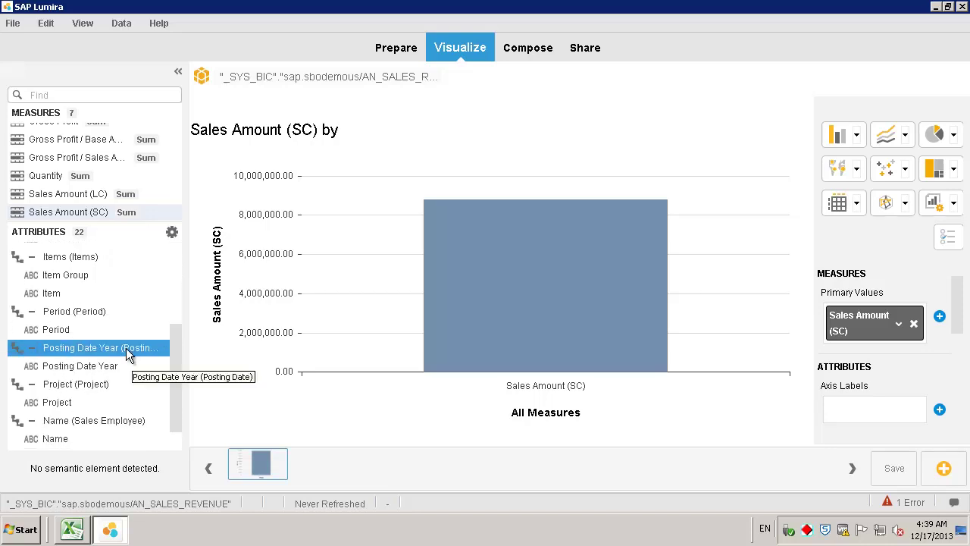
{"action": "double_click", "coordinate": [128, 347]}
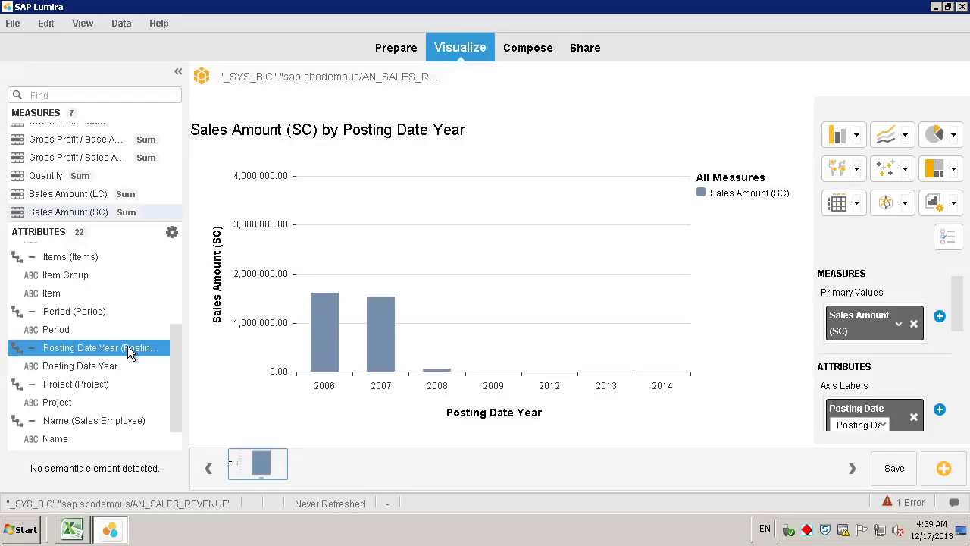
{"action": "left_click", "coordinate": [125, 402]}
{"action": "left_click", "coordinate": [104, 423]}
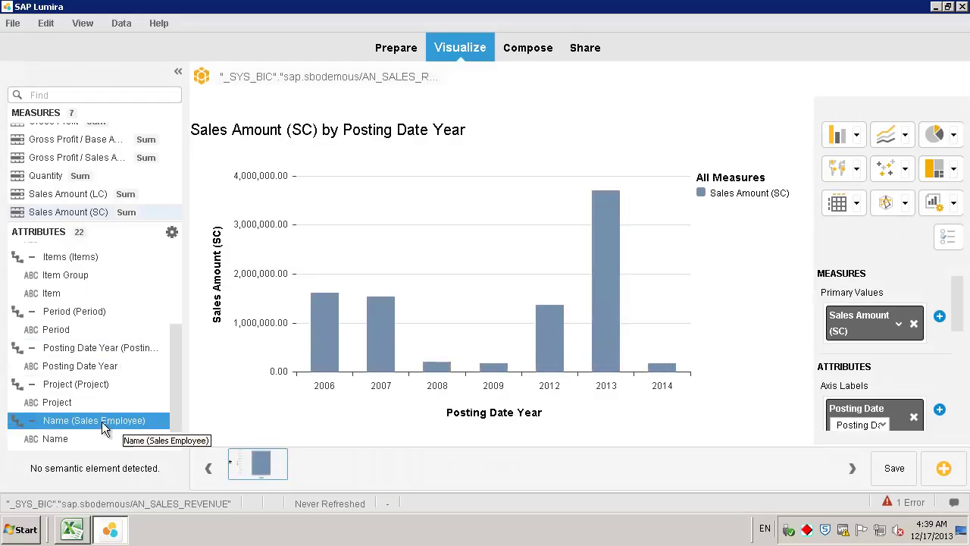
{"action": "double_click", "coordinate": [102, 421]}
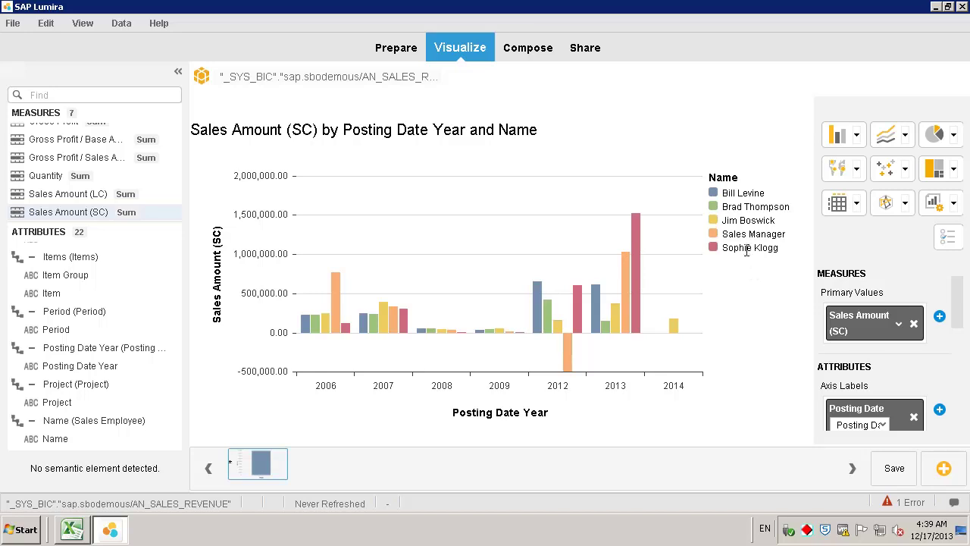
Filter the chart to one sales employee's series, then to the 2012 and 2013 columns.
{"action": "left_click", "coordinate": [739, 245]}
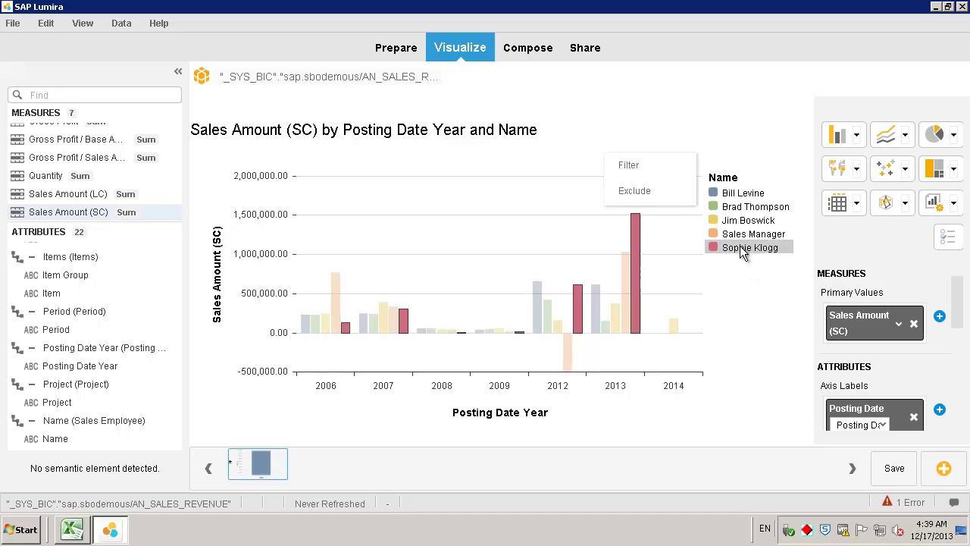
{"action": "left_click", "coordinate": [630, 165]}
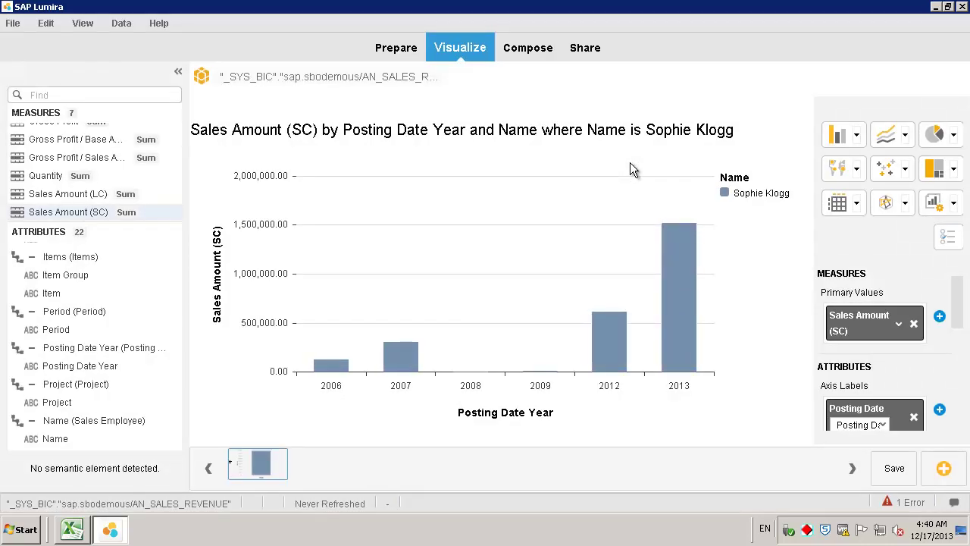
{"action": "mouse_move", "coordinate": [614, 384]}
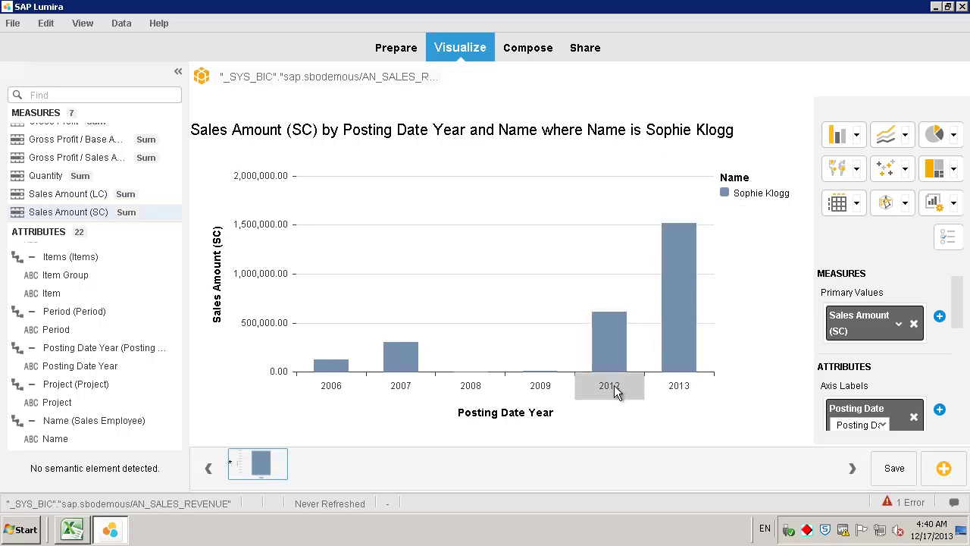
{"action": "left_click", "coordinate": [613, 385]}
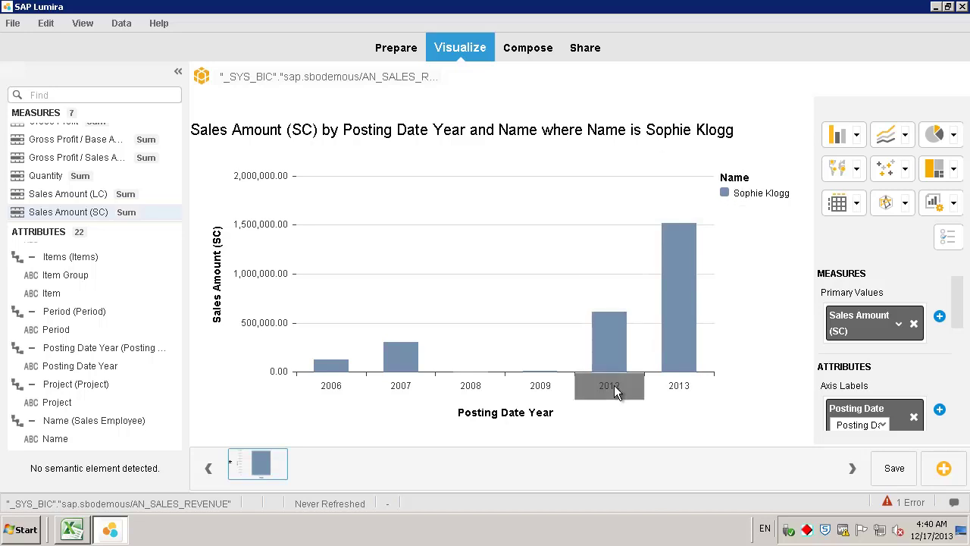
{"action": "left_click", "coordinate": [680, 349], "text": "ctrl"}
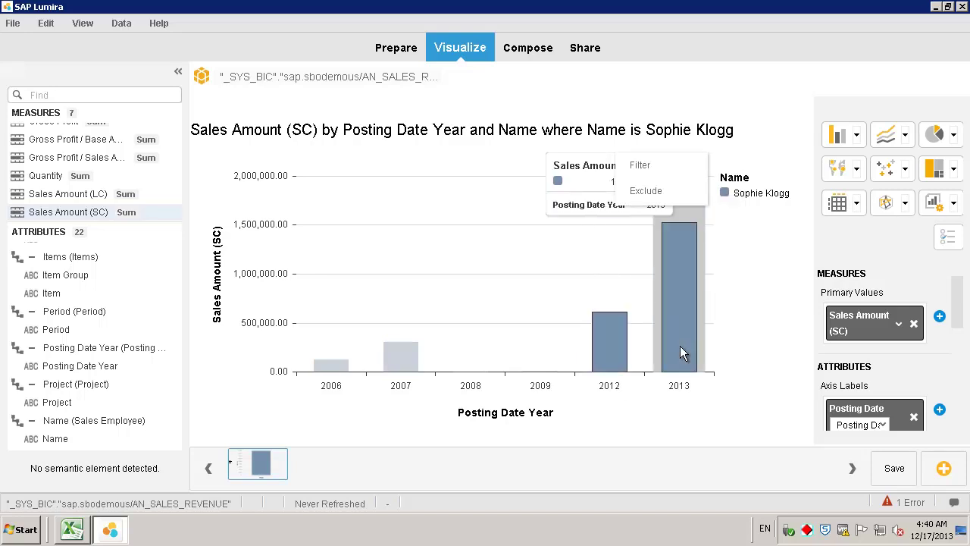
{"action": "left_click", "coordinate": [640, 165]}
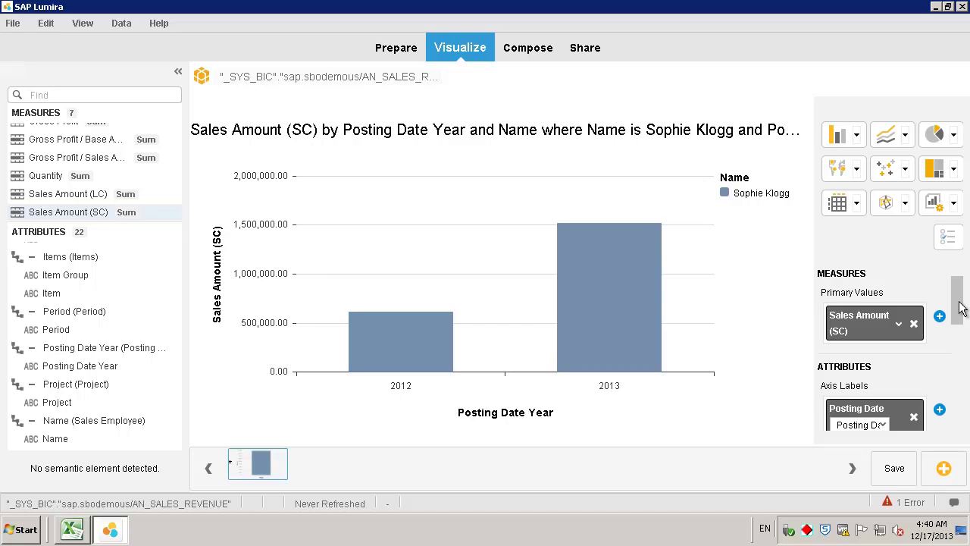
Delete the Name filter in the Filters panel to restore all five employees.
{"action": "left_click_drag", "start_coordinate": [958, 307], "coordinate": [918, 375]}
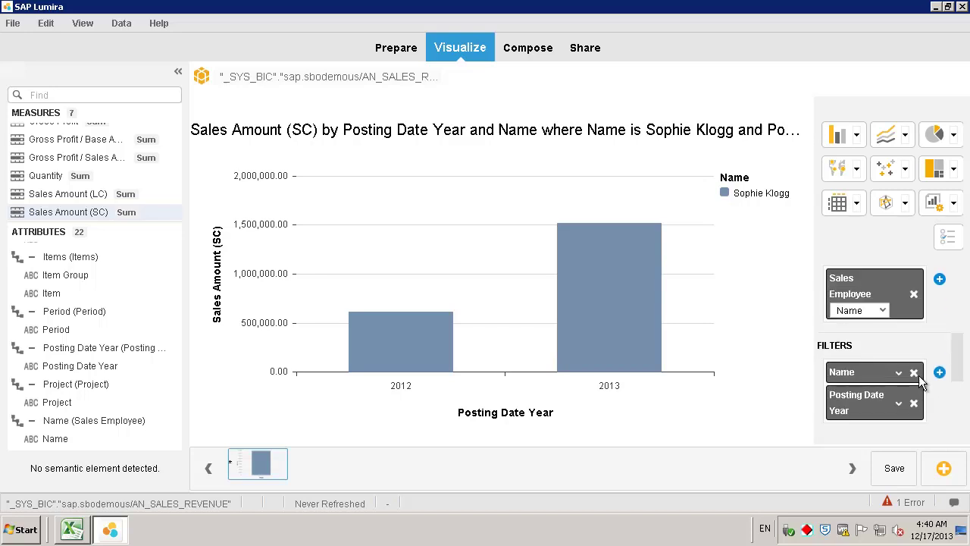
{"action": "left_click", "coordinate": [914, 374]}
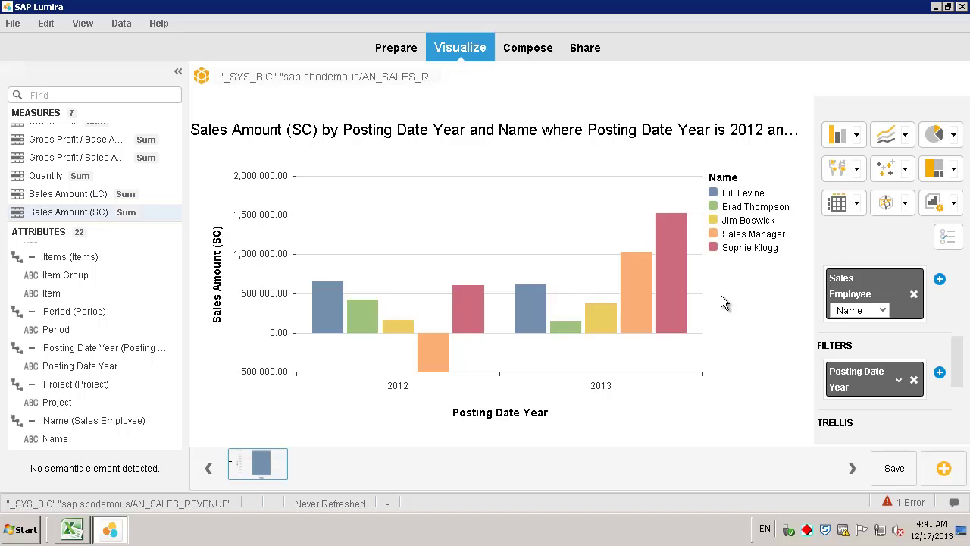
Save the document locally under the name 'Sales Revenue by Sales Employee'.
{"action": "left_click", "coordinate": [13, 25]}
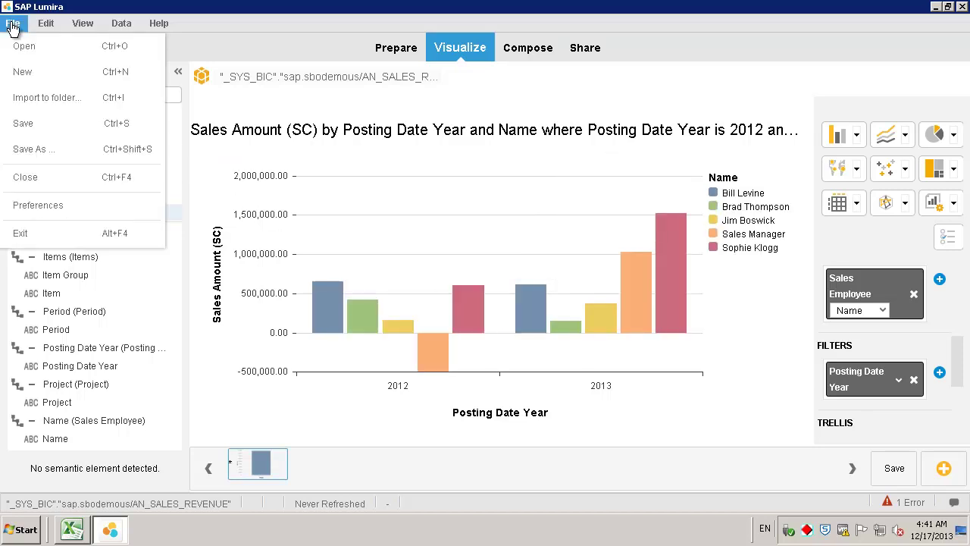
{"action": "left_click", "coordinate": [36, 122]}
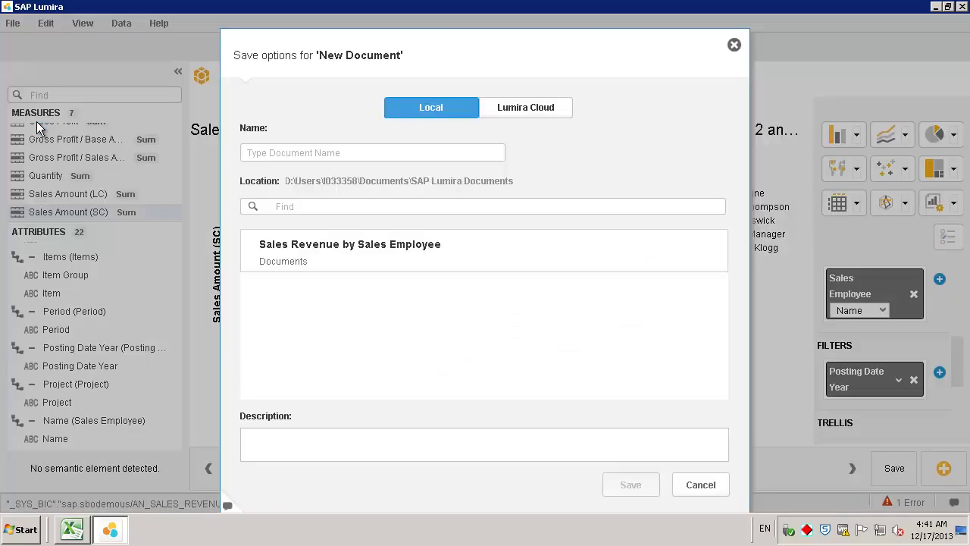
{"action": "left_click", "coordinate": [418, 145]}
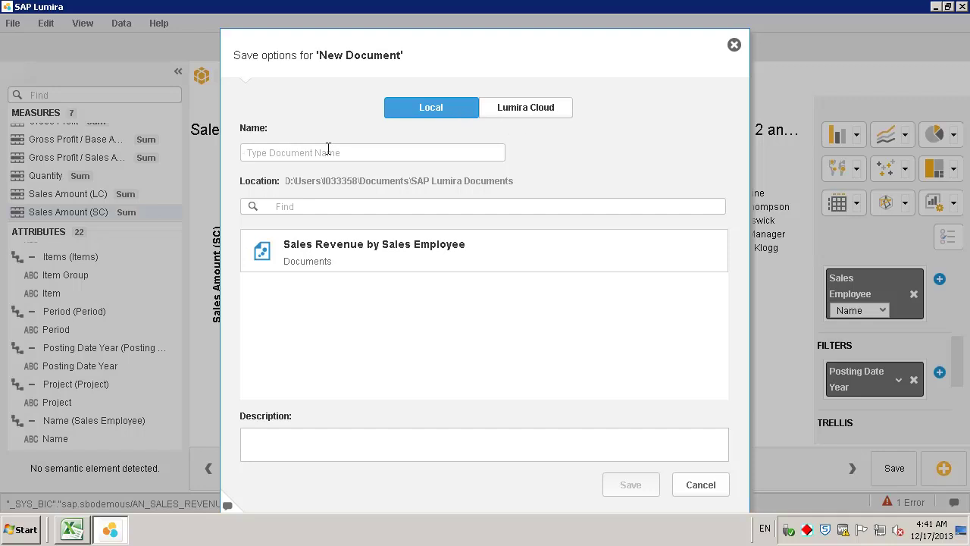
{"action": "type", "text": "Sales"}
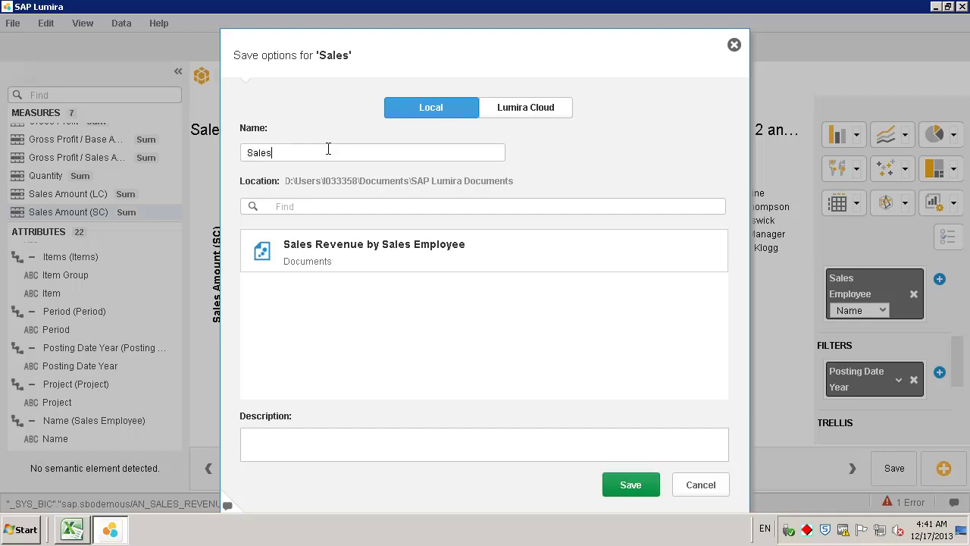
{"action": "type", "text": " Revenue by Sales Employe"}
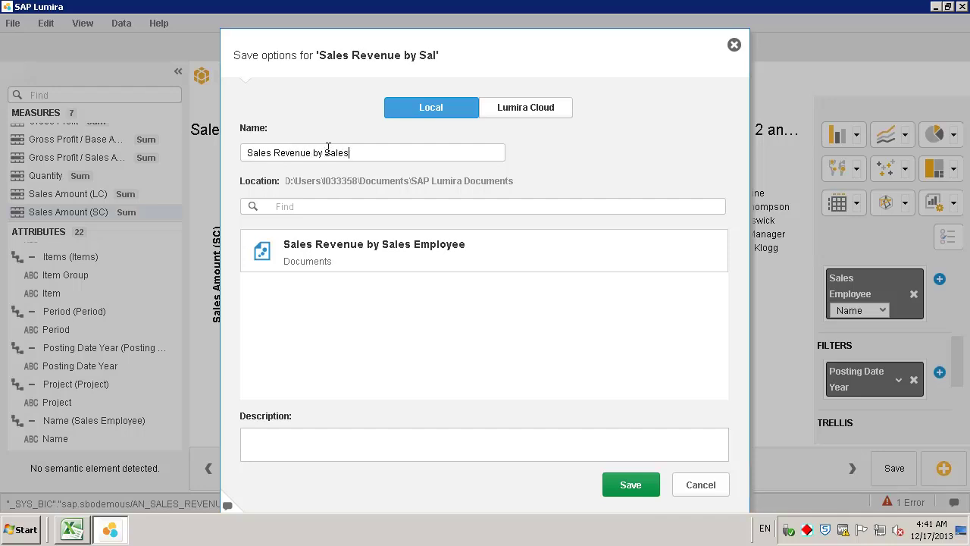
{"action": "type", "text": "e"}
{"action": "left_click", "coordinate": [643, 485]}
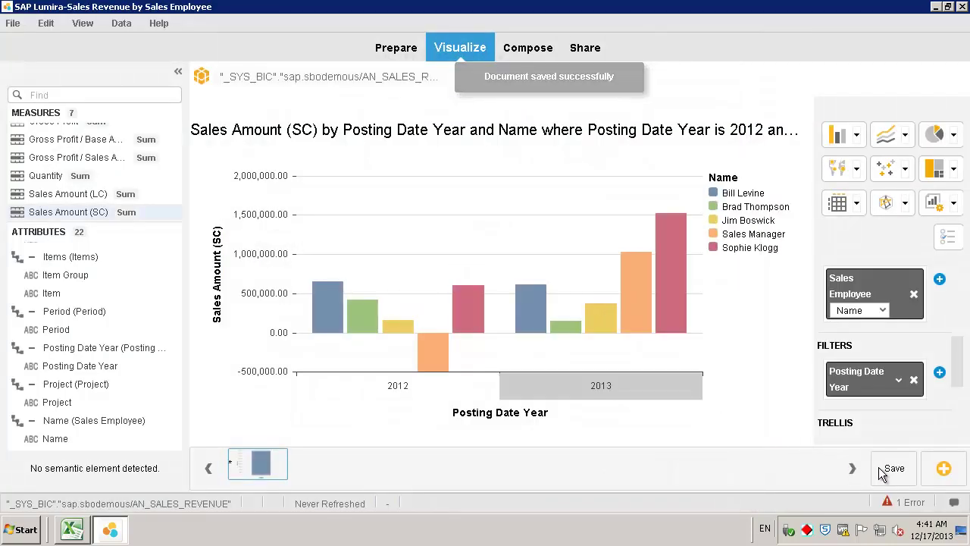
{"action": "left_click", "coordinate": [895, 471]}
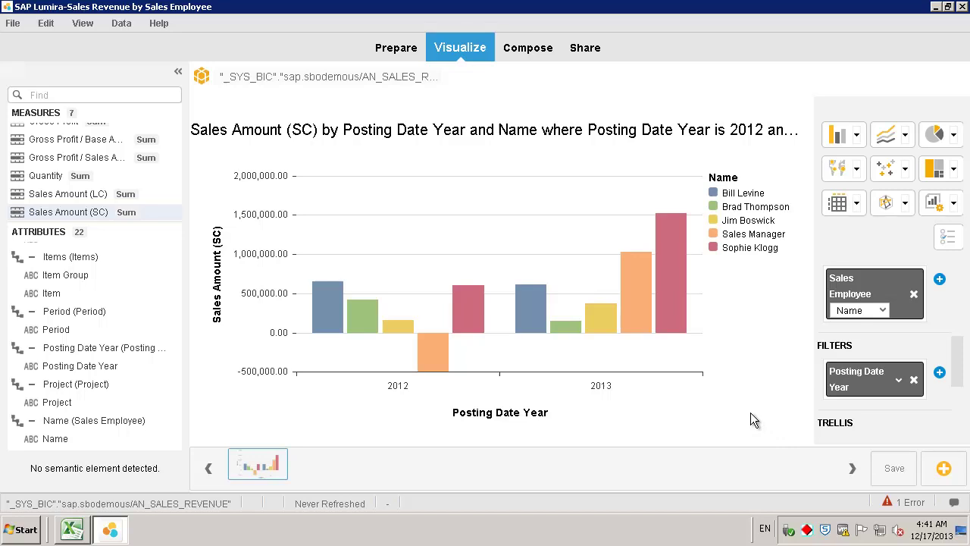
In the Compose room, place the Sales Amount (SC) chart on Board 1 and select its title.
{"action": "left_click", "coordinate": [532, 48]}
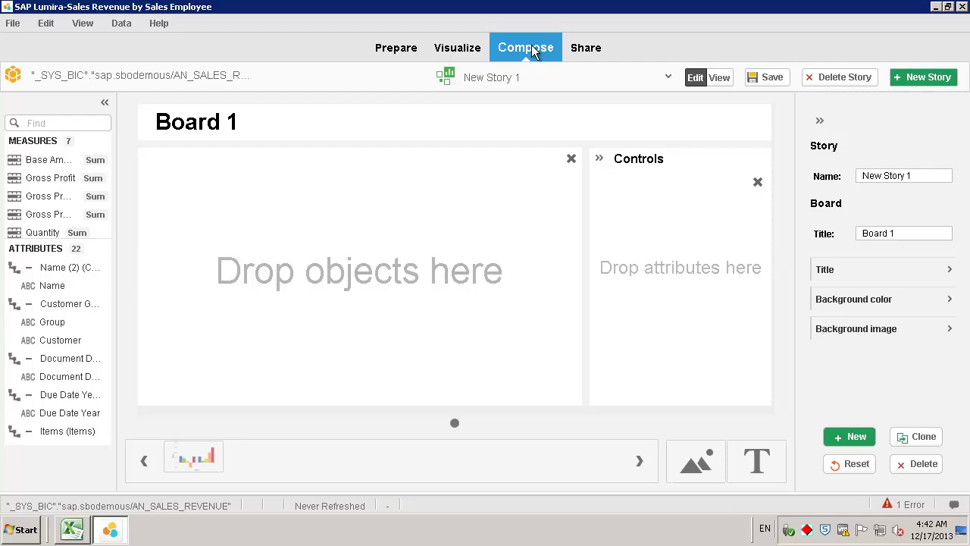
{"action": "mouse_move", "coordinate": [199, 456]}
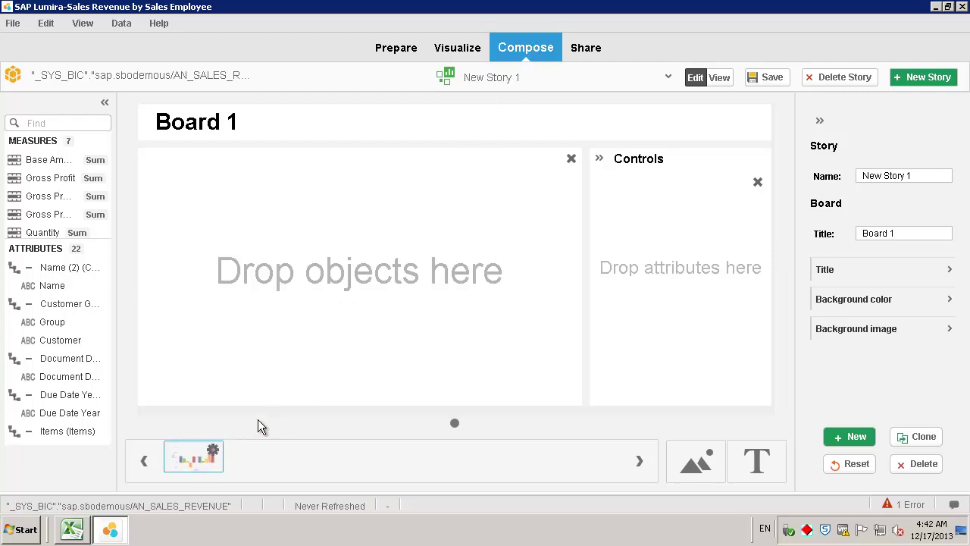
{"action": "left_click_drag", "start_coordinate": [257, 422], "coordinate": [381, 284]}
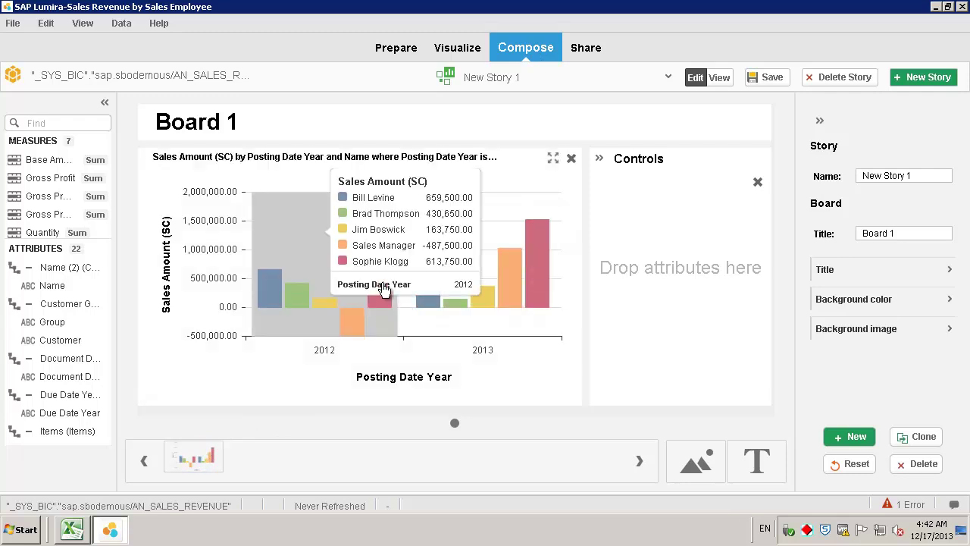
{"action": "left_click_drag", "start_coordinate": [277, 119], "coordinate": [134, 123]}
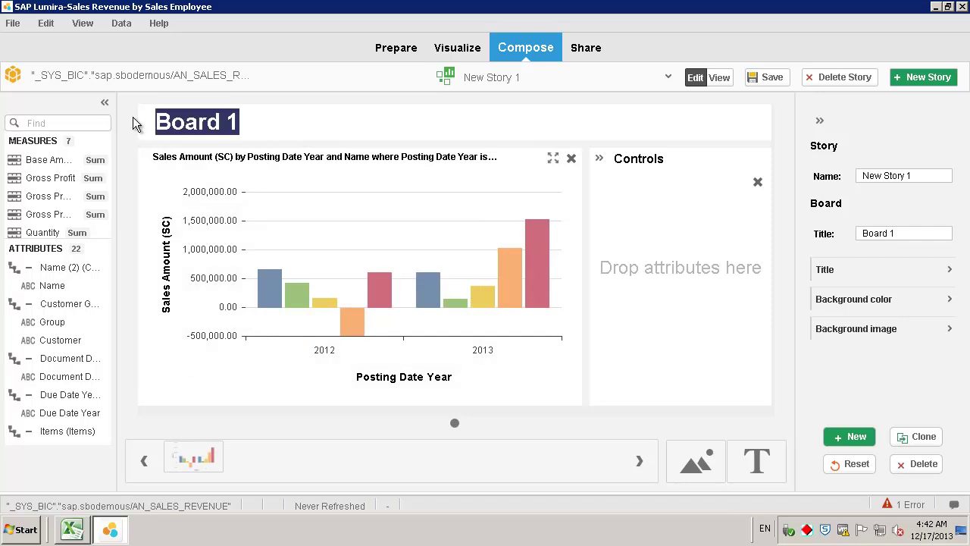
Type 'Sales Revenue by Sales Employee' over the Board 1 title.
{"action": "type", "text": "Sales Re"}
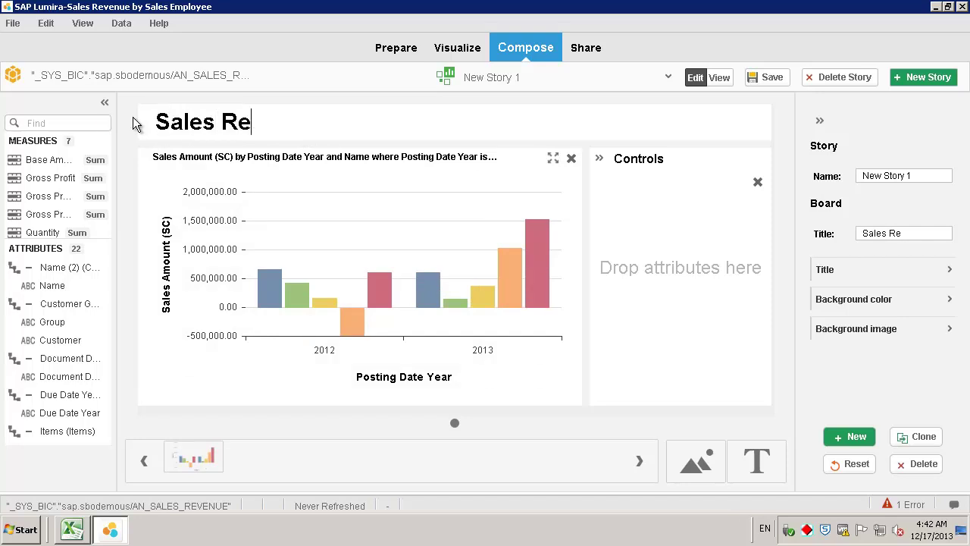
{"action": "type", "text": "venue"}
{"action": "type", "text": "by"}
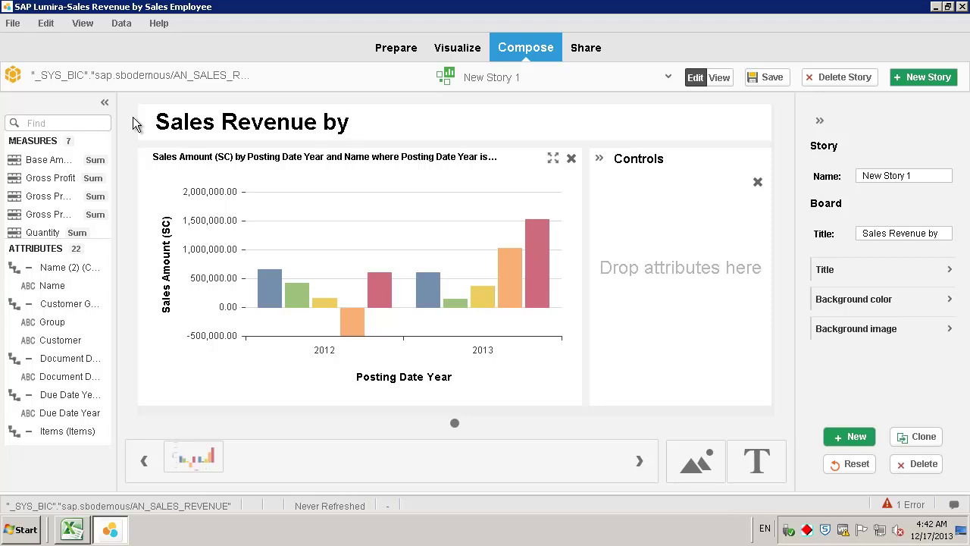
{"action": "type", "text": " Sales Em"}
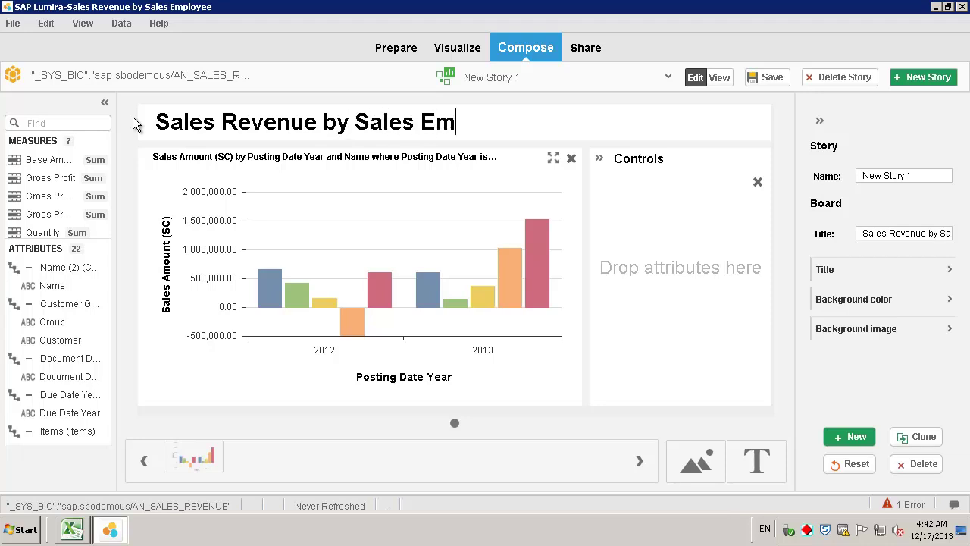
{"action": "type", "text": "ployee"}
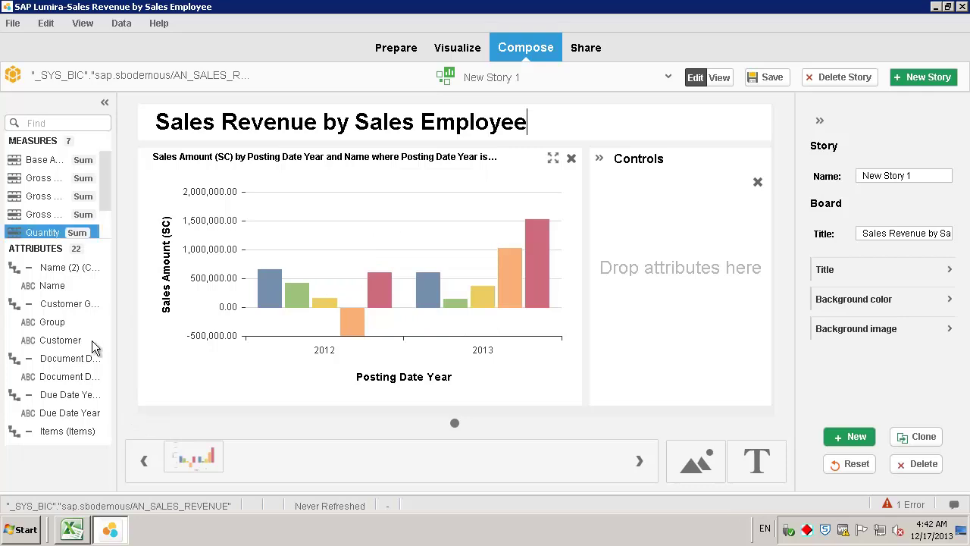
Add a Name filter control to the board, test it on one employee, then clear it.
{"action": "scroll", "coordinate": [106, 377], "scroll_direction": "down", "scroll_amount": 5}
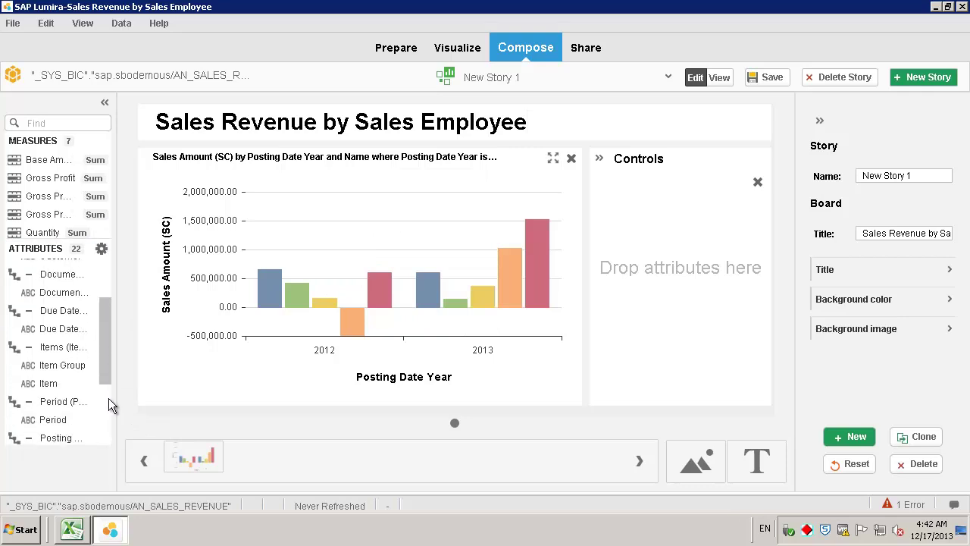
{"action": "scroll", "coordinate": [111, 437], "scroll_direction": "down", "scroll_amount": 3}
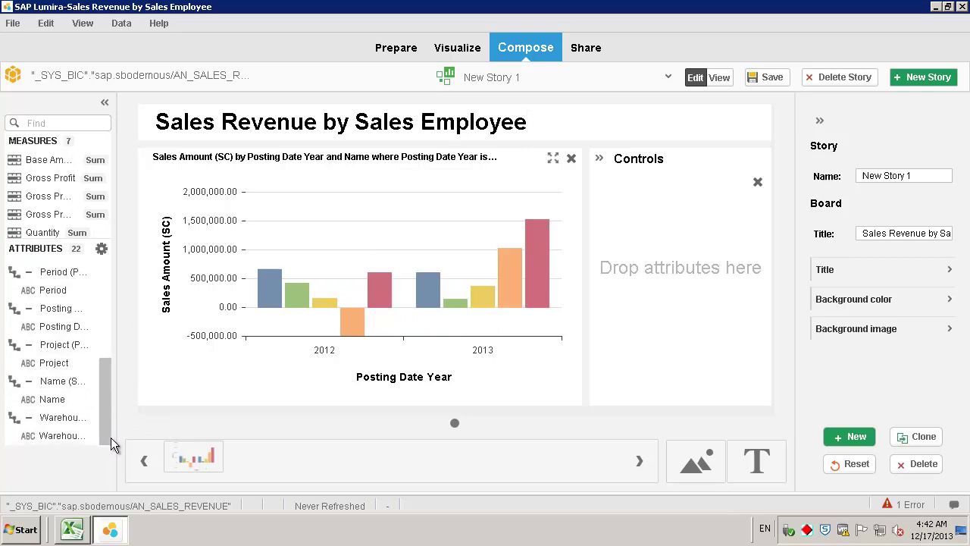
{"action": "left_click", "coordinate": [47, 401]}
{"action": "left_click_drag", "start_coordinate": [47, 406], "coordinate": [656, 223]}
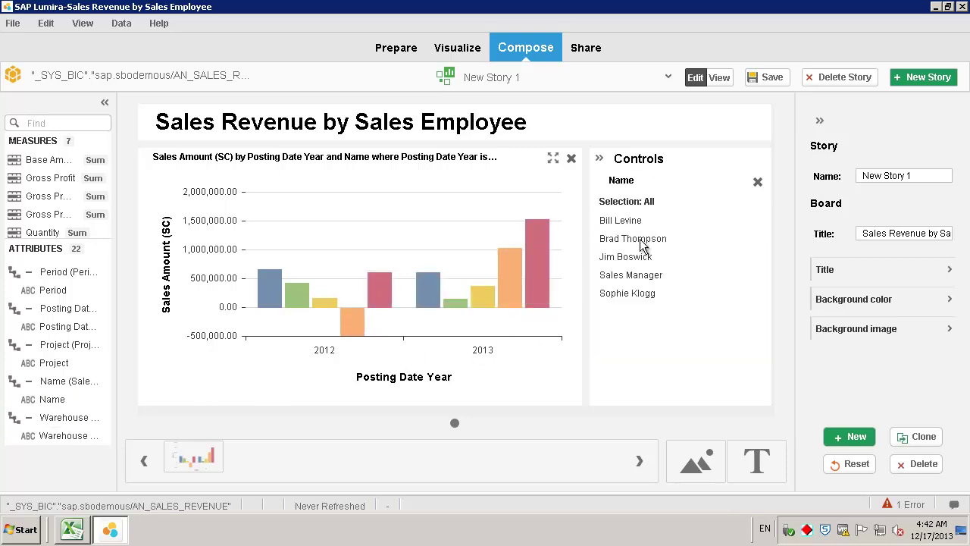
{"action": "mouse_move", "coordinate": [523, 335]}
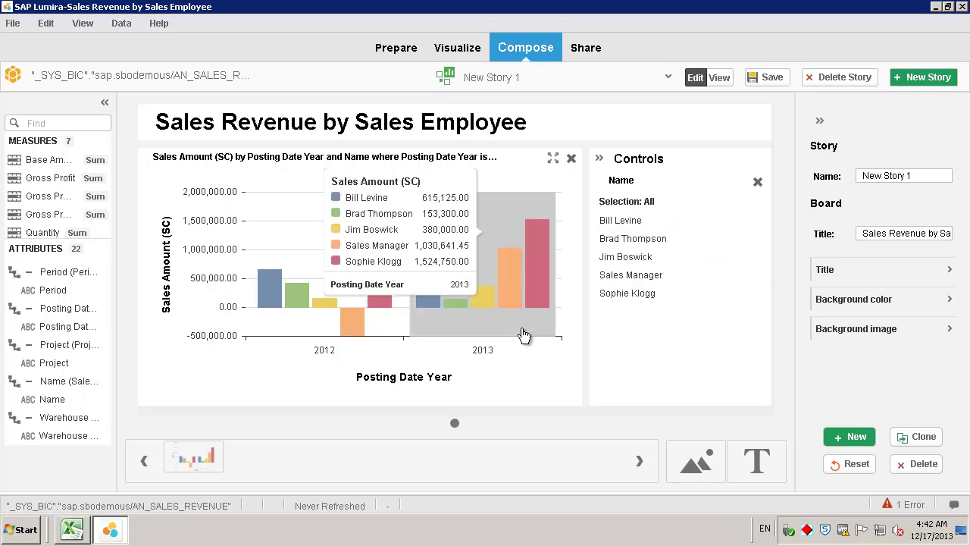
{"action": "left_click", "coordinate": [625, 295]}
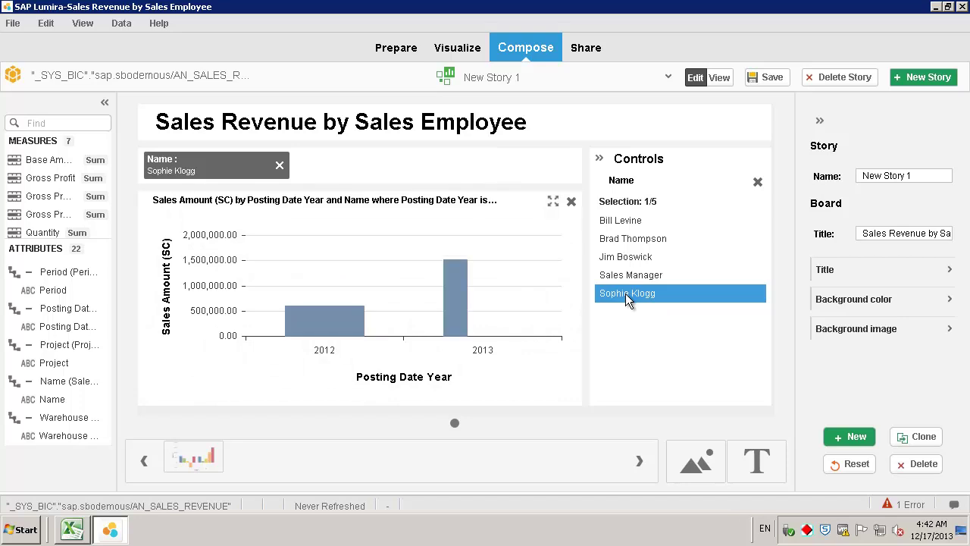
{"action": "left_click", "coordinate": [279, 167]}
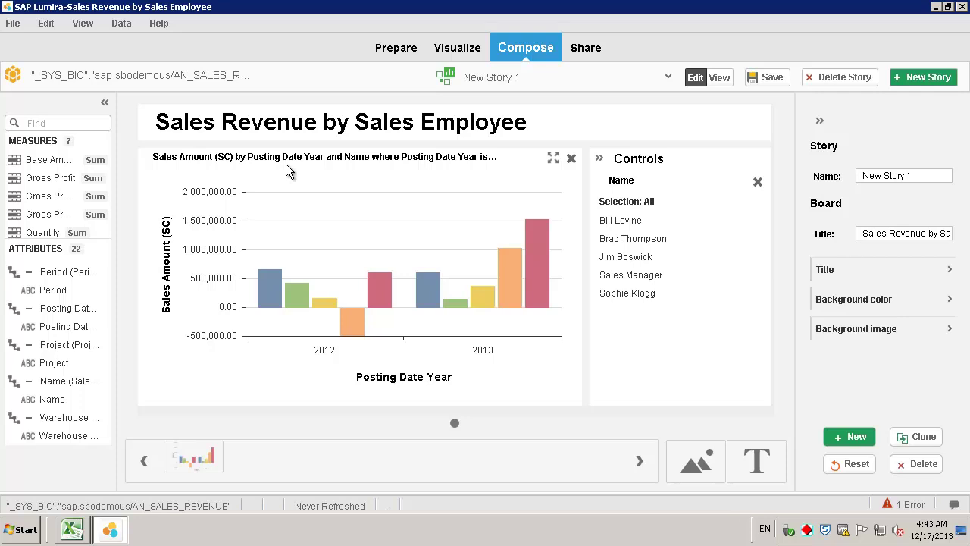
Save the storyboard and switch to Share, showing the AN_SALES_REVENUE dataset and Sales Amount (SC) chart.
{"action": "left_click", "coordinate": [770, 80]}
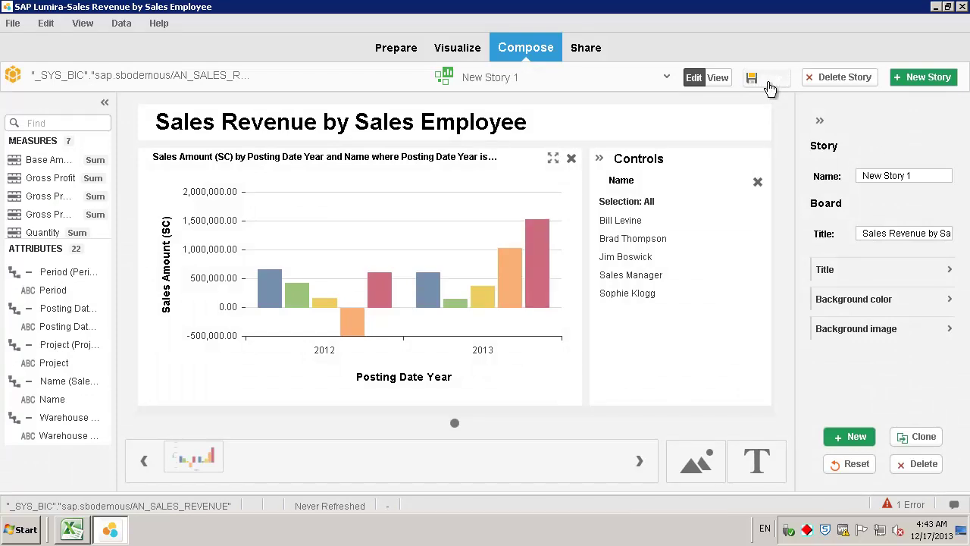
{"action": "left_click", "coordinate": [588, 49]}
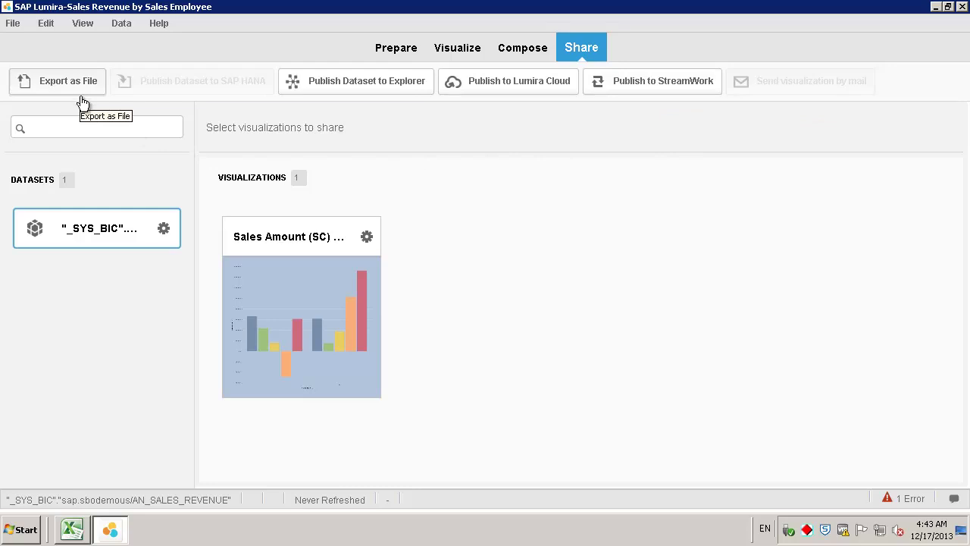
Enlarge the Sales Amount (SC) by Posting Date Year and Name chart thumbnail.
{"action": "left_click", "coordinate": [367, 238]}
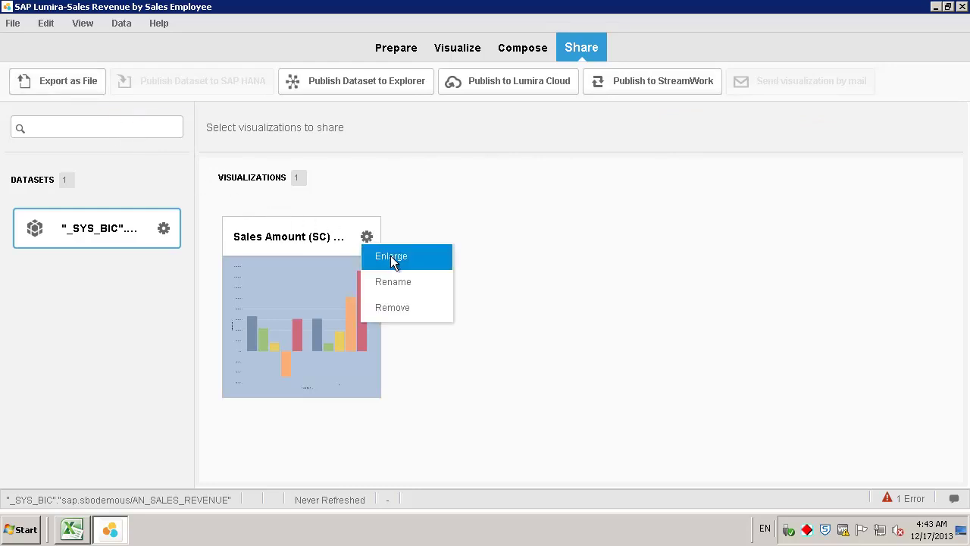
{"action": "left_click", "coordinate": [390, 255]}
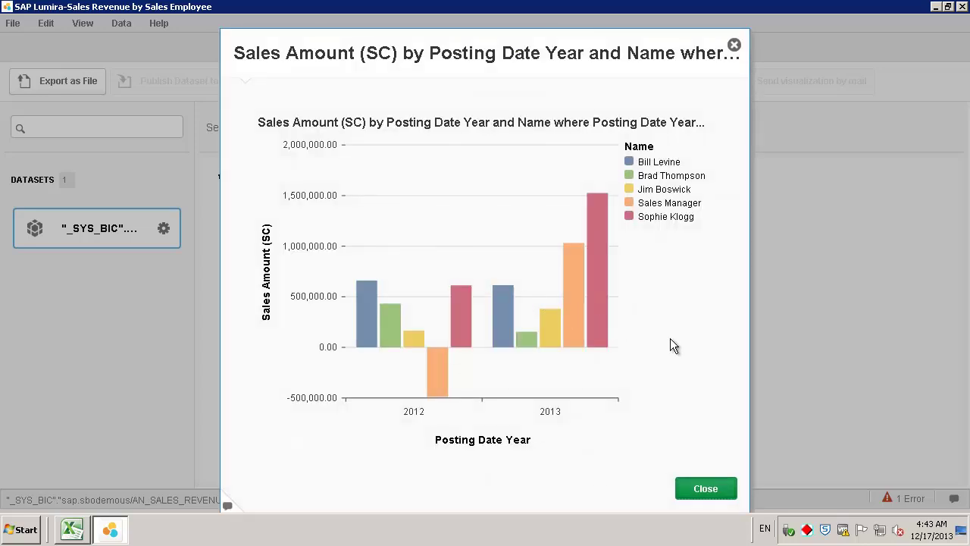